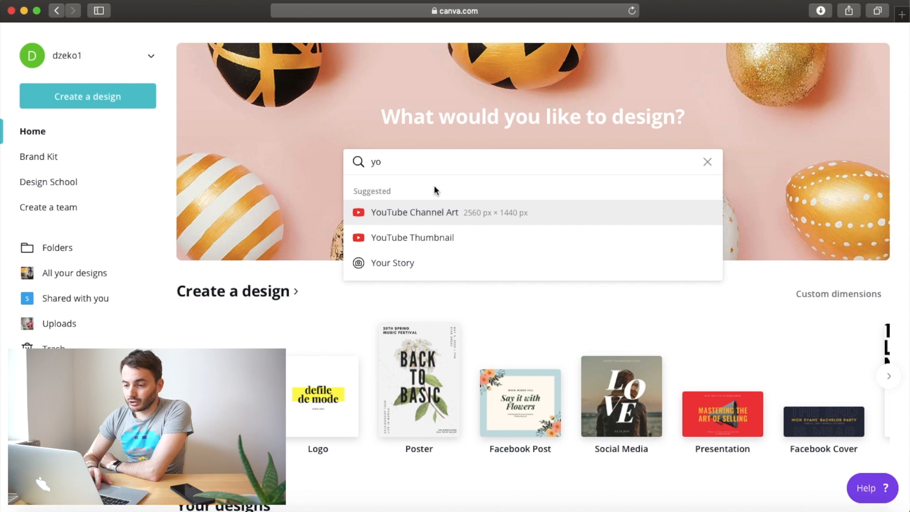
# Step: Create a YouTube Thumbnail design and apply the free "Top 20 Office Hacks" template to the blank page
pyautogui.click(446, 244)
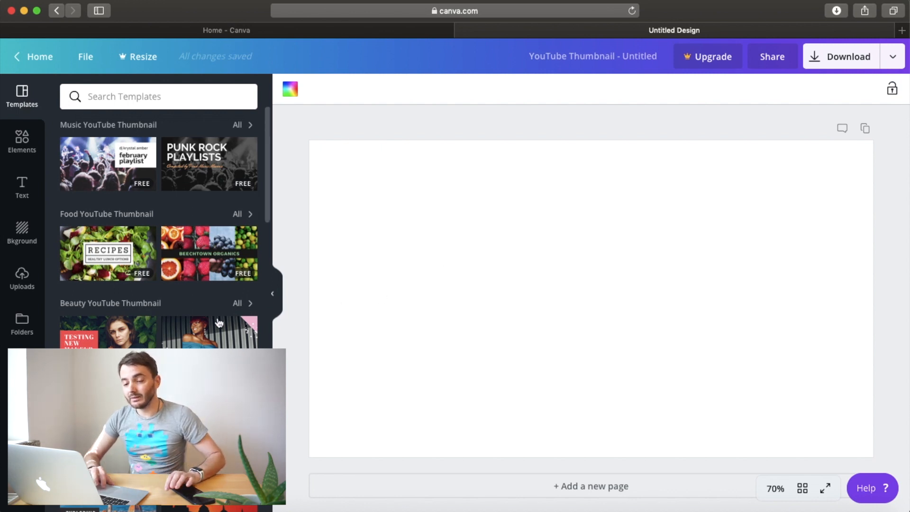
pyautogui.scroll(-6, 176, 342)
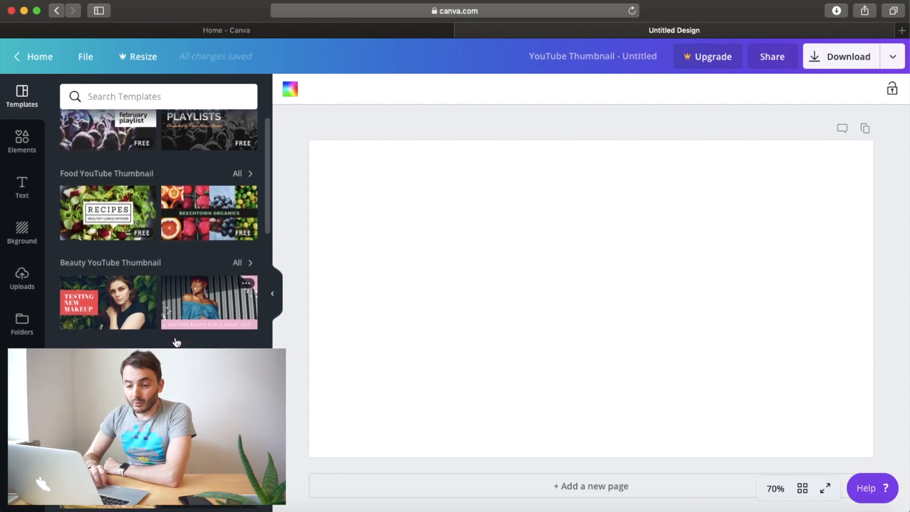
pyautogui.scroll(-5, 176, 342)
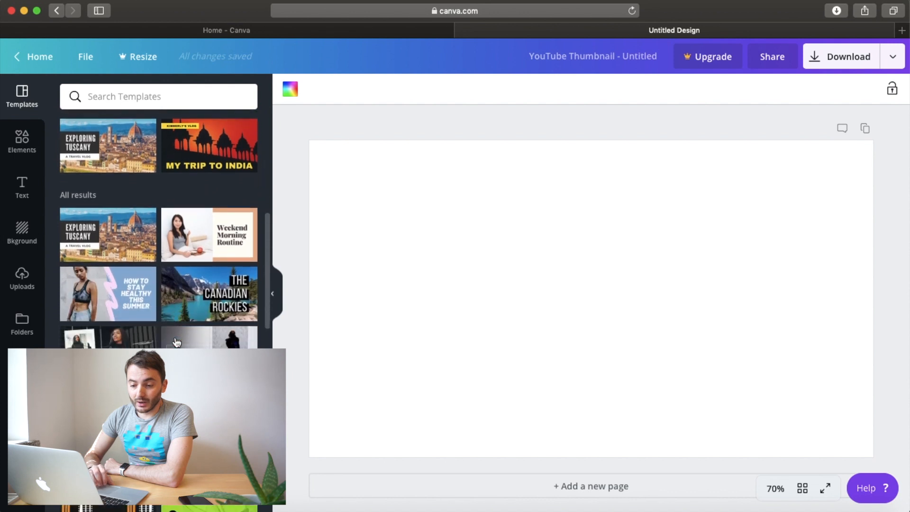
pyautogui.scroll(4, 176, 343)
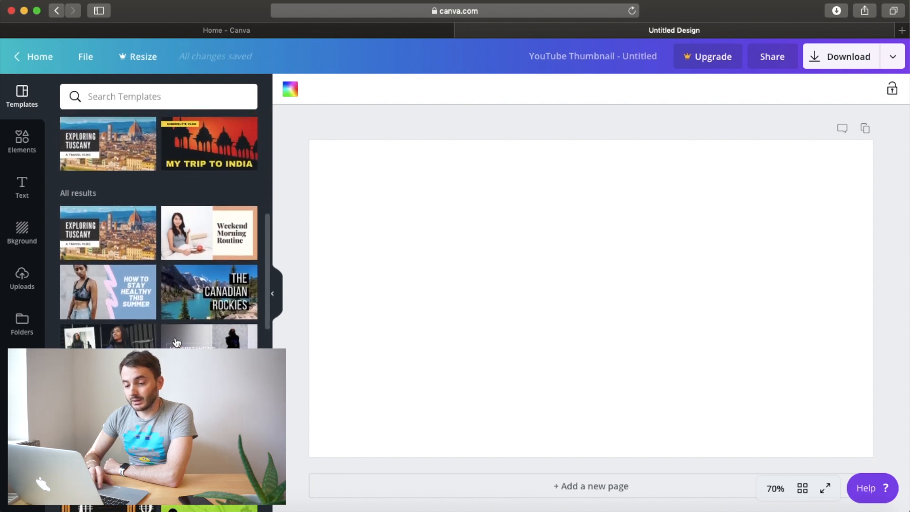
pyautogui.scroll(8, 176, 339)
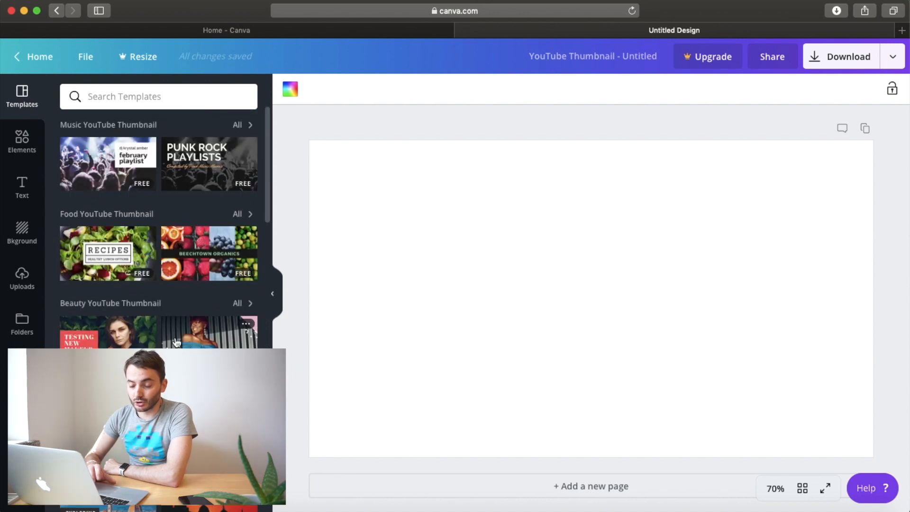
pyautogui.scroll(-8, 176, 341)
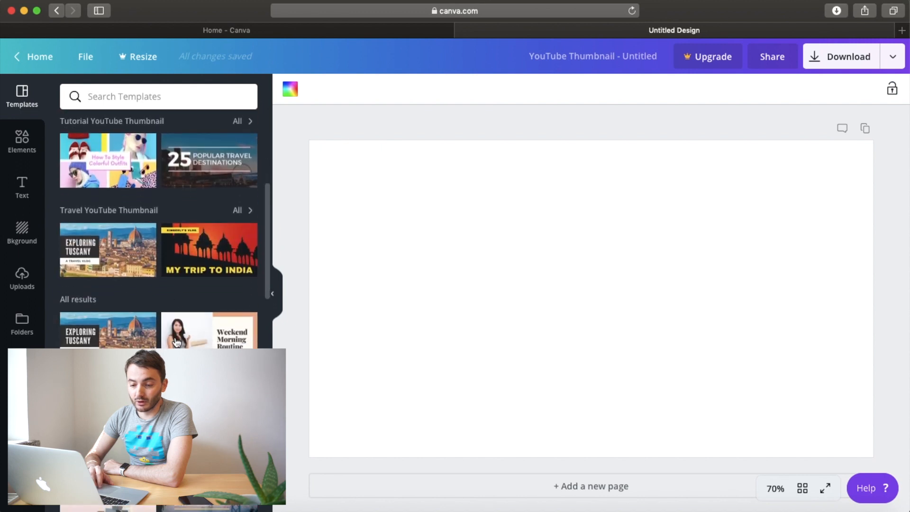
pyautogui.scroll(2, 176, 341)
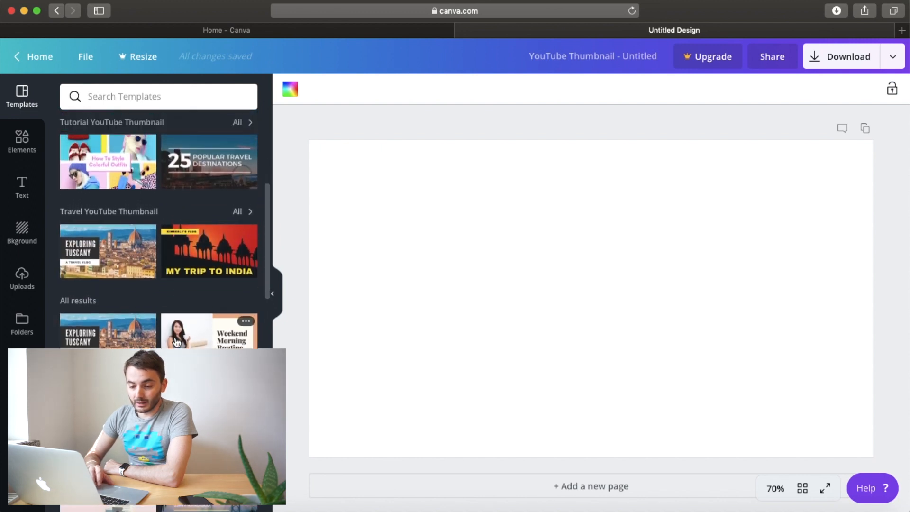
pyautogui.scroll(-1, 177, 342)
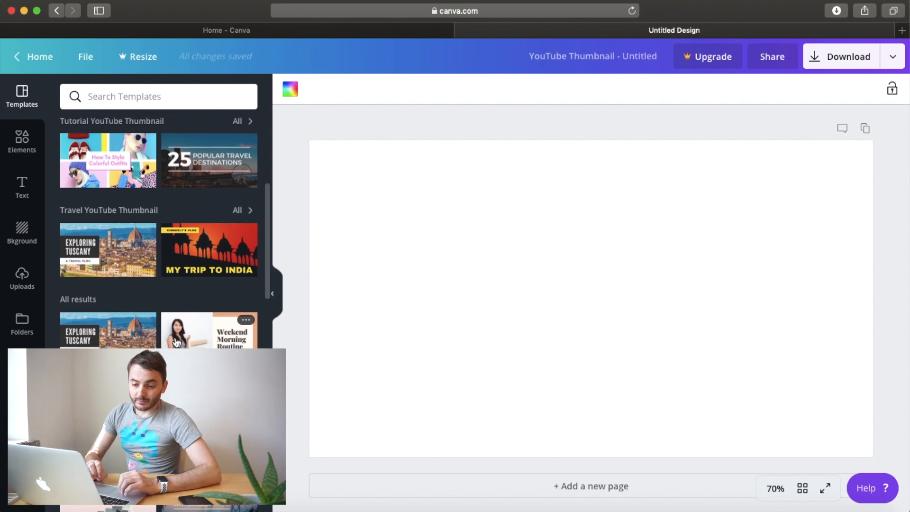
pyautogui.scroll(-15, 176, 341)
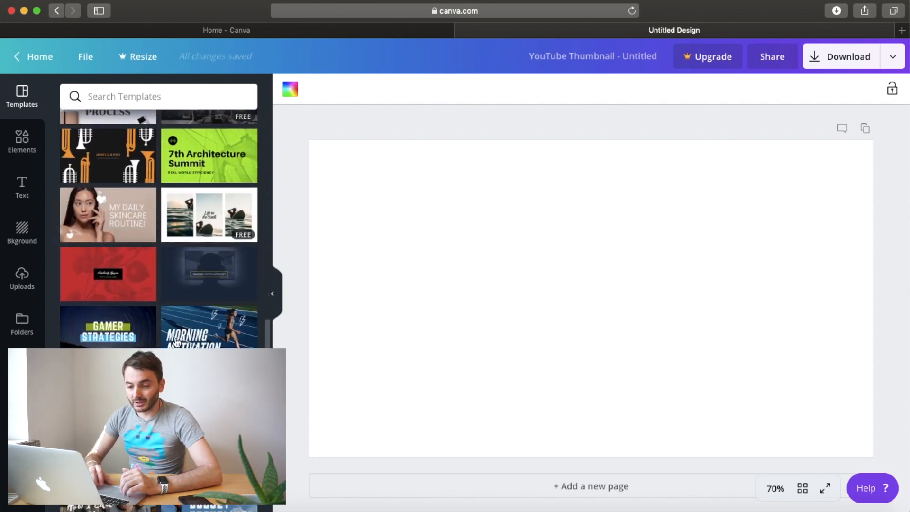
pyautogui.scroll(-10, 176, 341)
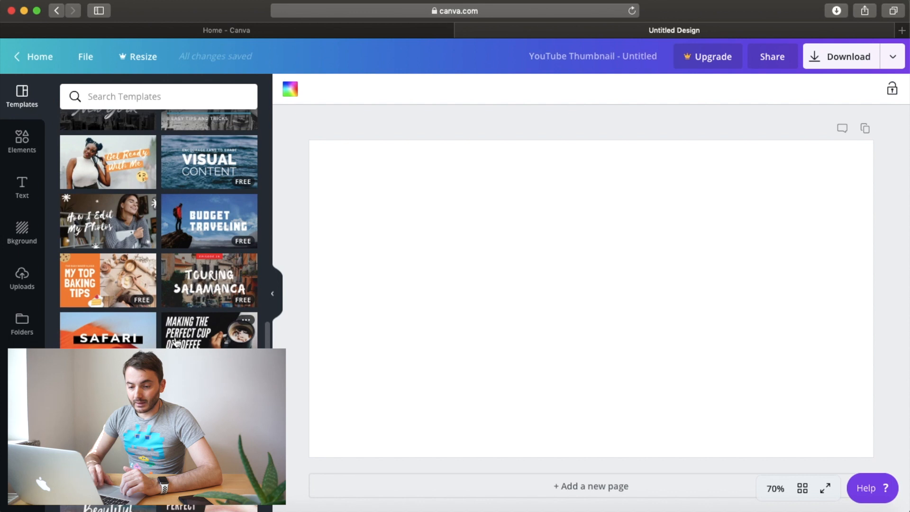
pyautogui.scroll(-6, 176, 342)
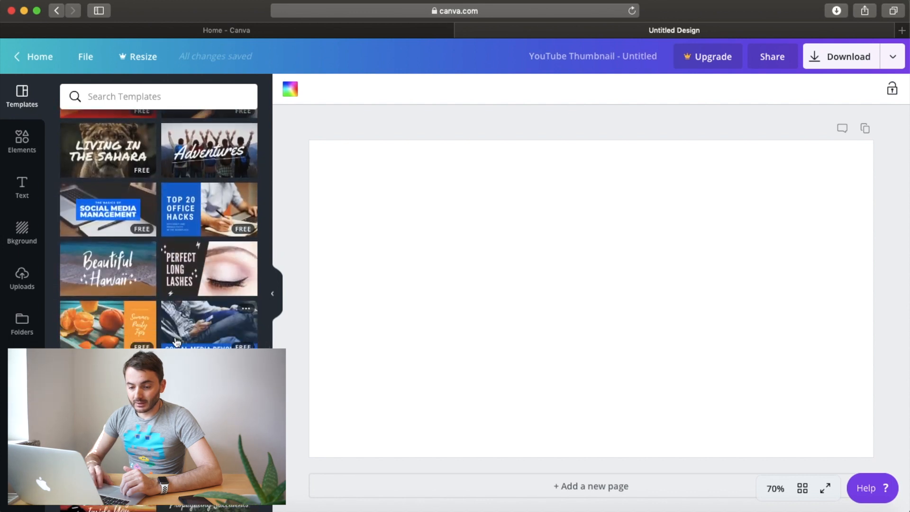
pyautogui.click(199, 209)
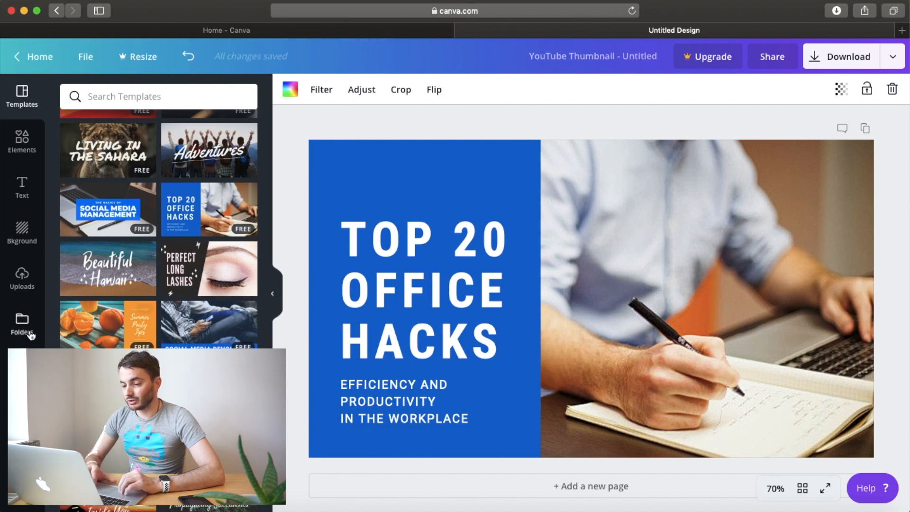
# Step: Upload the photo DSC03945.jpg to the image uploads
pyautogui.click(24, 277)
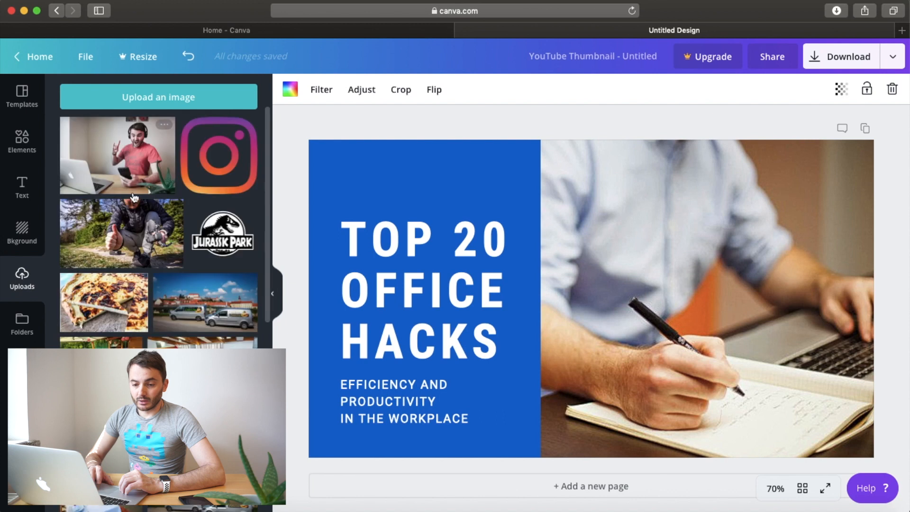
pyautogui.click(152, 103)
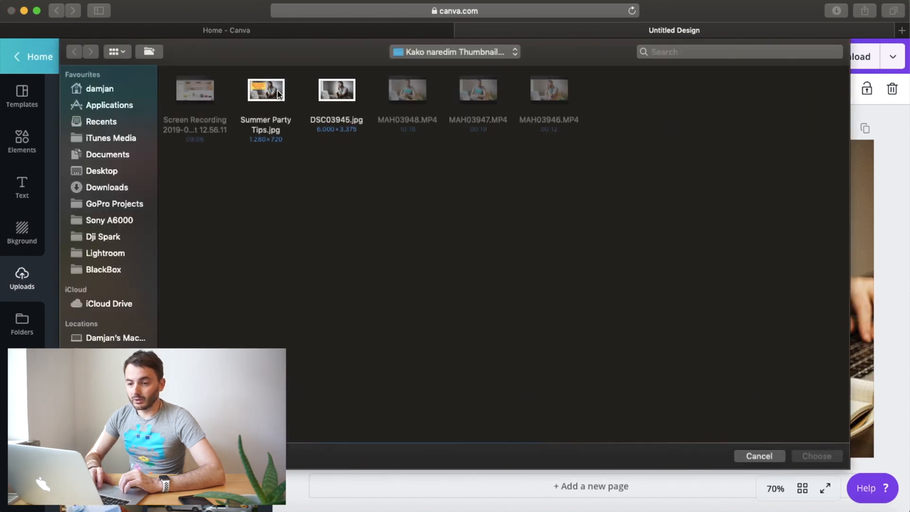
pyautogui.doubleClick(346, 91)
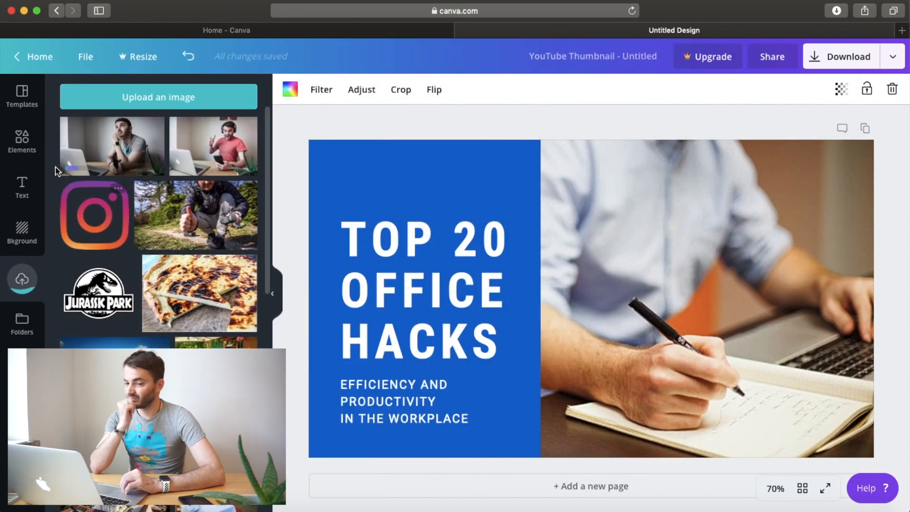
# Step: Browse the YouTube thumbnail templates for alternative layouts while the photo uploads
pyautogui.click(23, 105)
pyautogui.scroll(-10, 143, 284)
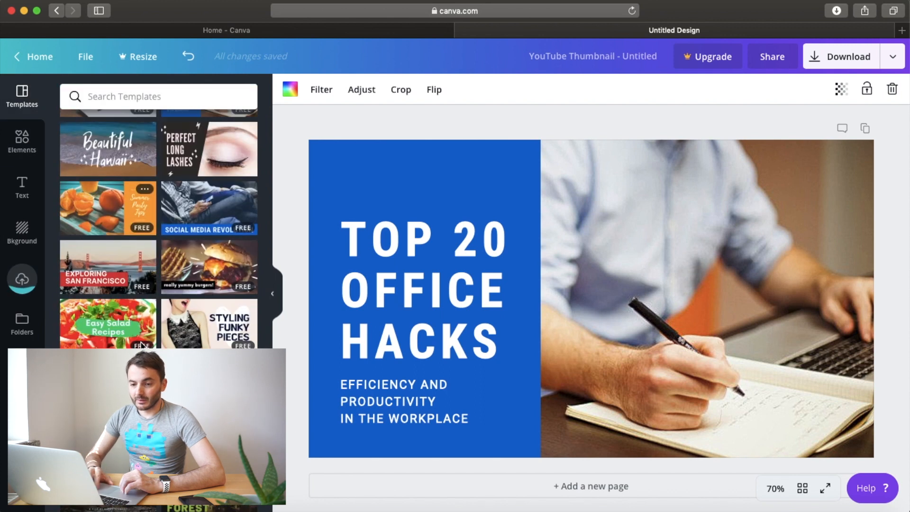
pyautogui.scroll(-5, 143, 345)
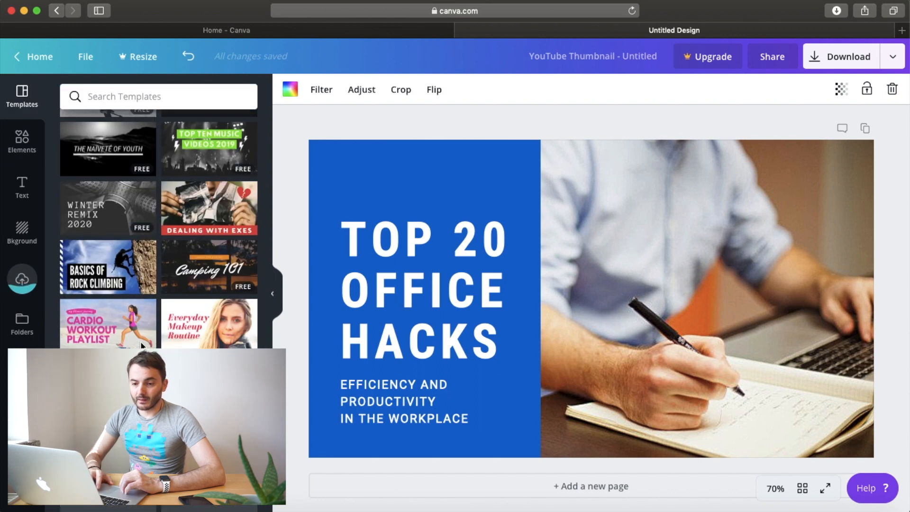
pyautogui.scroll(3, 142, 345)
pyautogui.scroll(3, 142, 345)
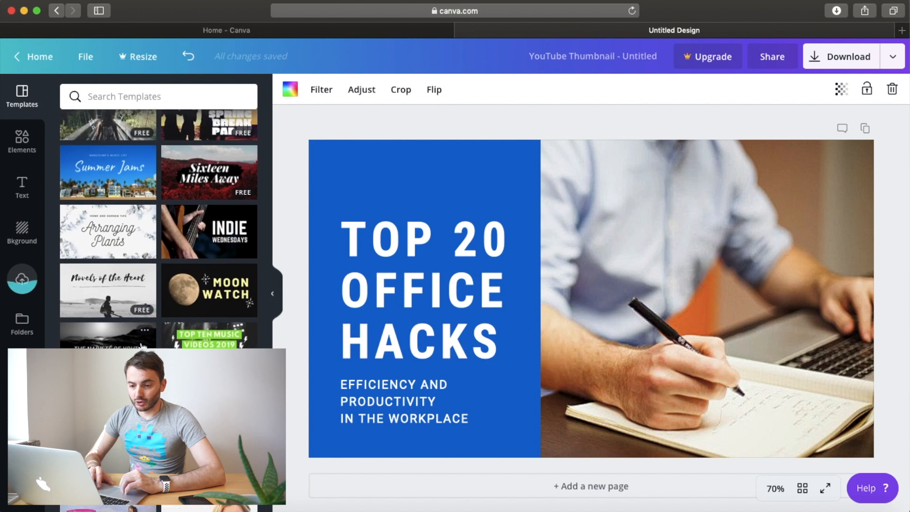
pyautogui.scroll(8, 142, 345)
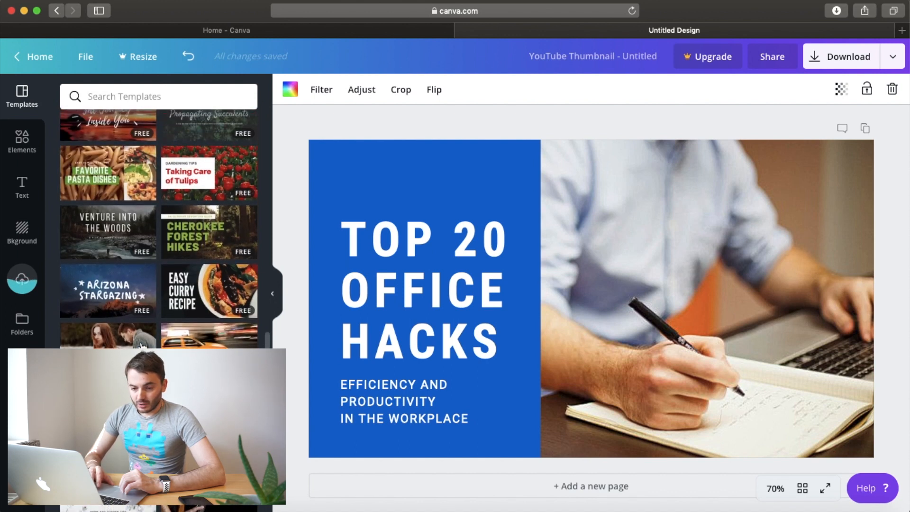
pyautogui.scroll(10, 142, 345)
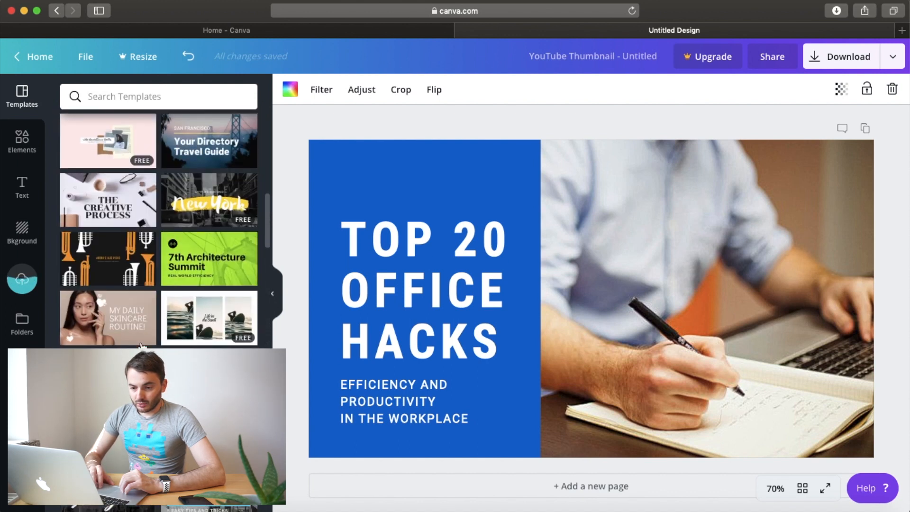
pyautogui.scroll(8, 143, 345)
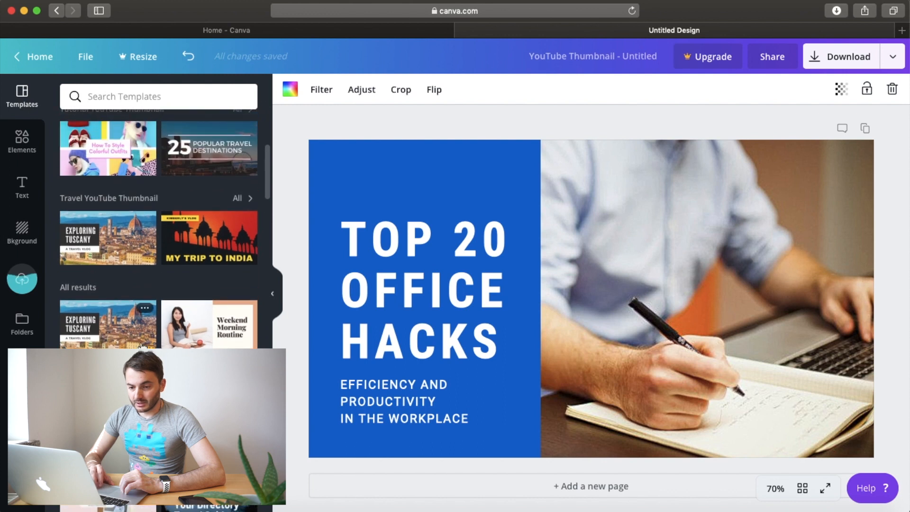
pyautogui.scroll(-10, 141, 345)
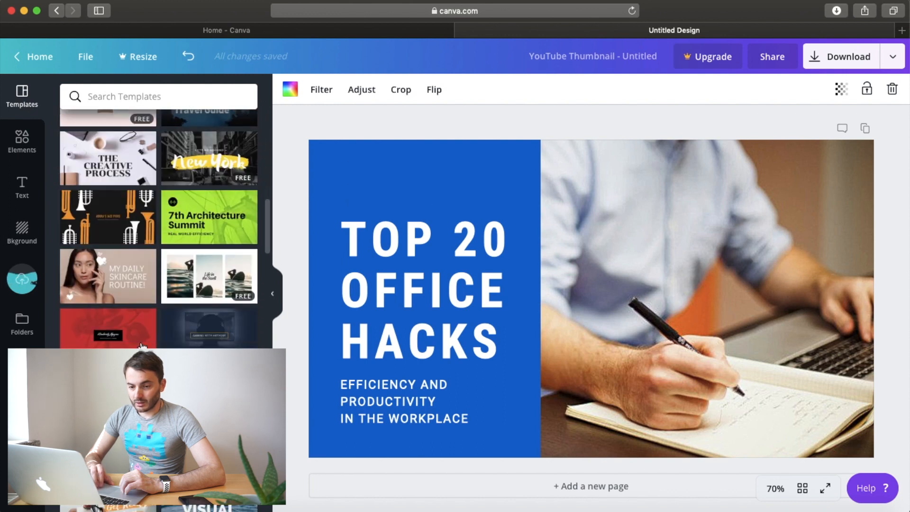
# Step: Delete the subtitle "Efficiency and productivity in the workplace" below the headline on the blue panel
pyautogui.click(420, 249)
pyautogui.click(470, 417)
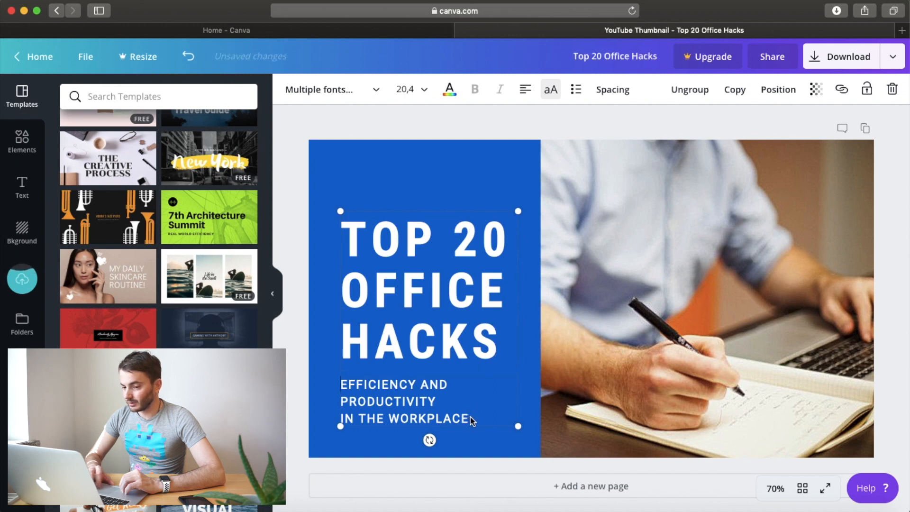
pyautogui.click(892, 89)
pyautogui.click(856, 124)
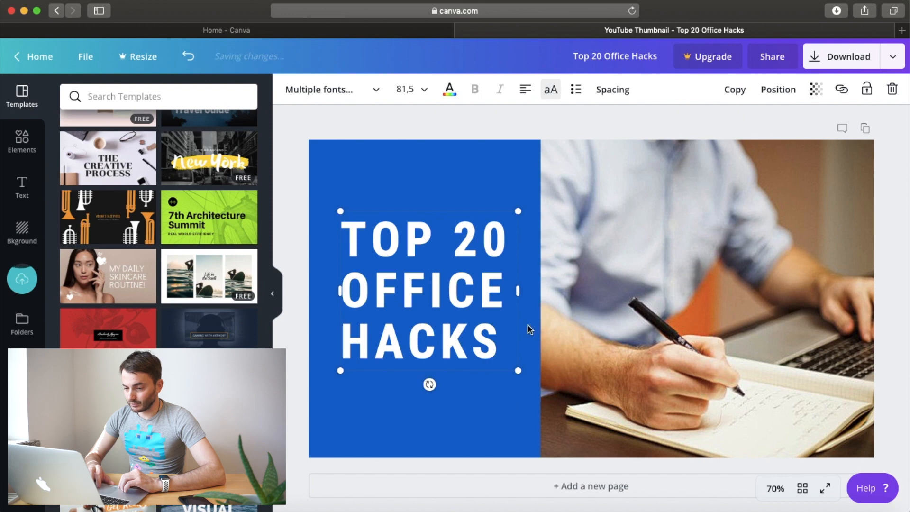
# Step: Replace the headline text on the blue panel with "KAKO NAREDIM THUMBNAIL ZA YOUTUBE"
pyautogui.moveTo(500, 346); pyautogui.dragTo(393, 292)
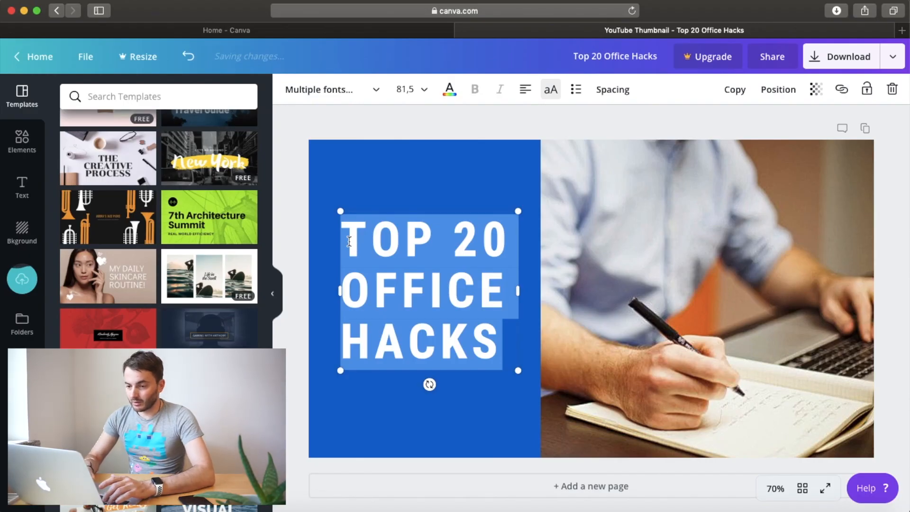
pyautogui.write('KAKO NAREDIM ')
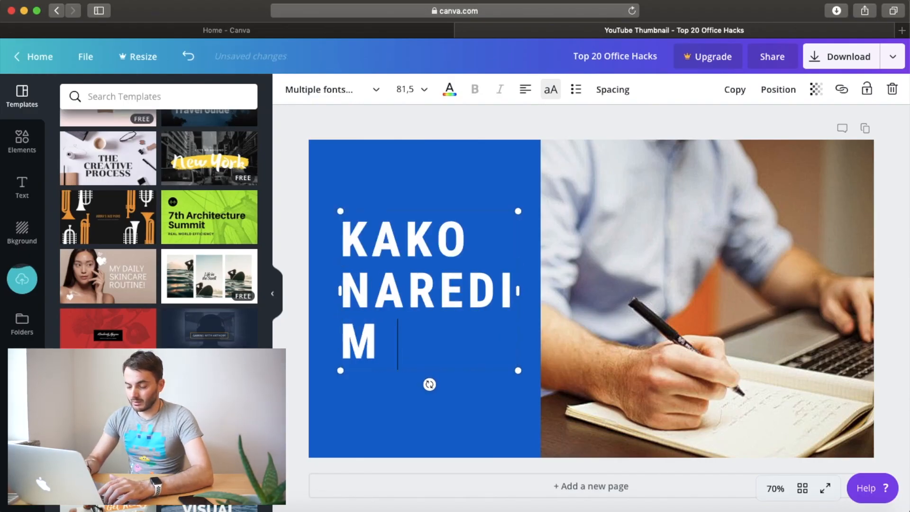
pyautogui.write('THUMBNA')
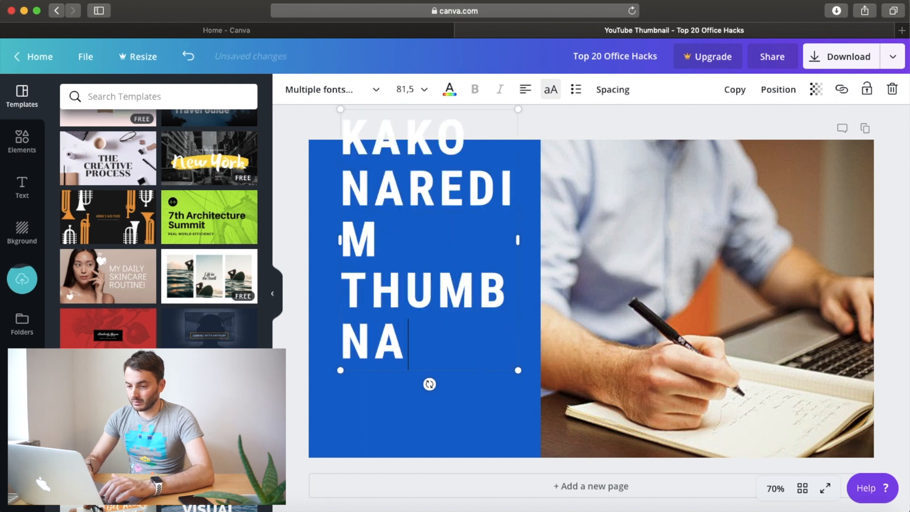
pyautogui.write('IL ZA YOUTUBE')
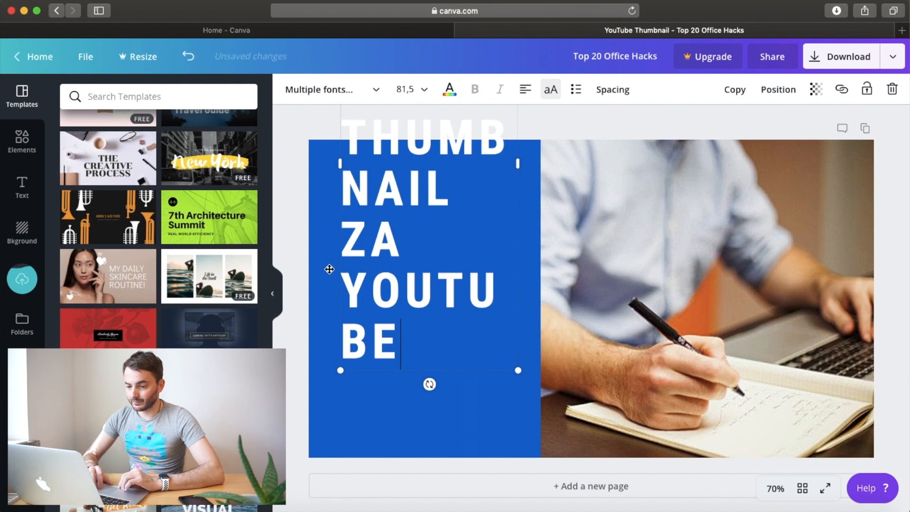
# Step: Set the font size of the whole headline to 32 and leave text editing
pyautogui.moveTo(418, 346); pyautogui.dragTo(325, 175)
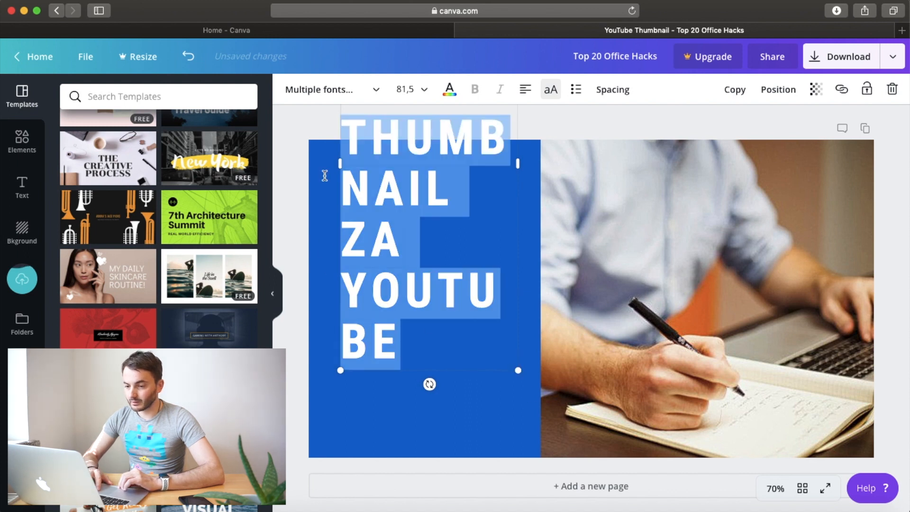
pyautogui.click(424, 89)
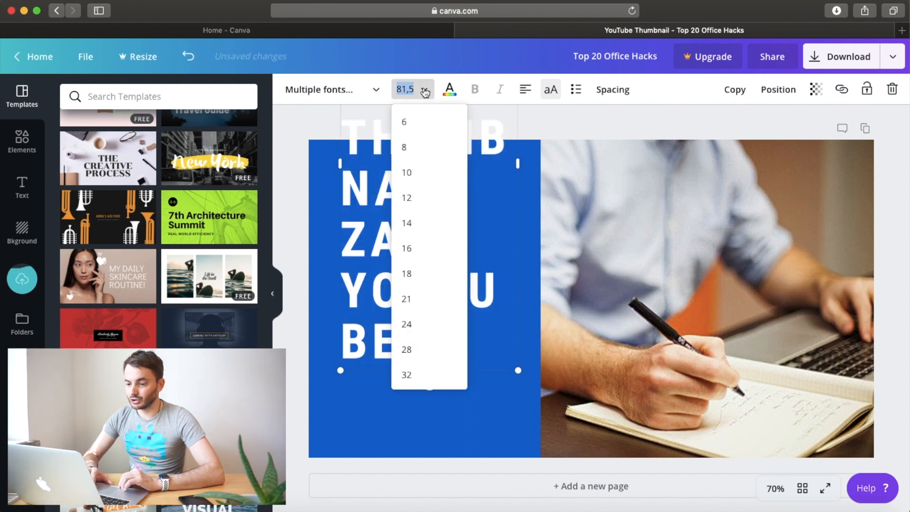
pyautogui.click(422, 376)
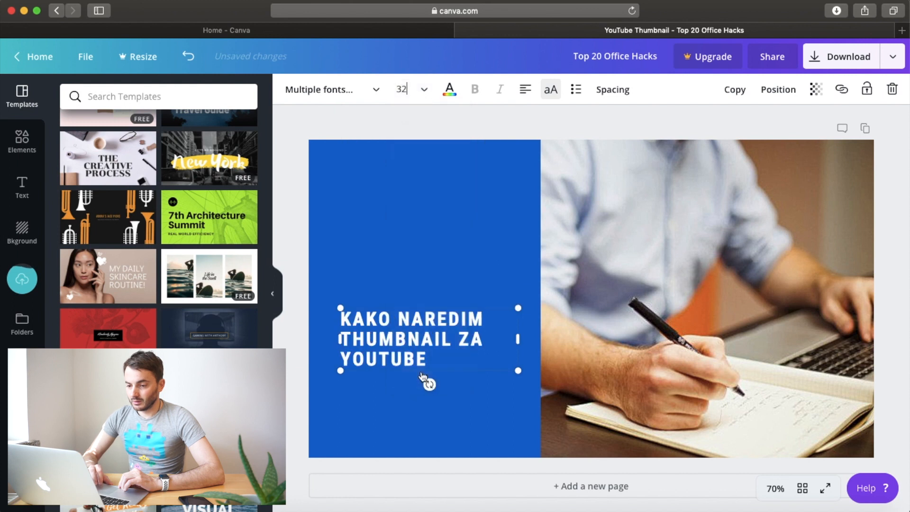
pyautogui.click(472, 411)
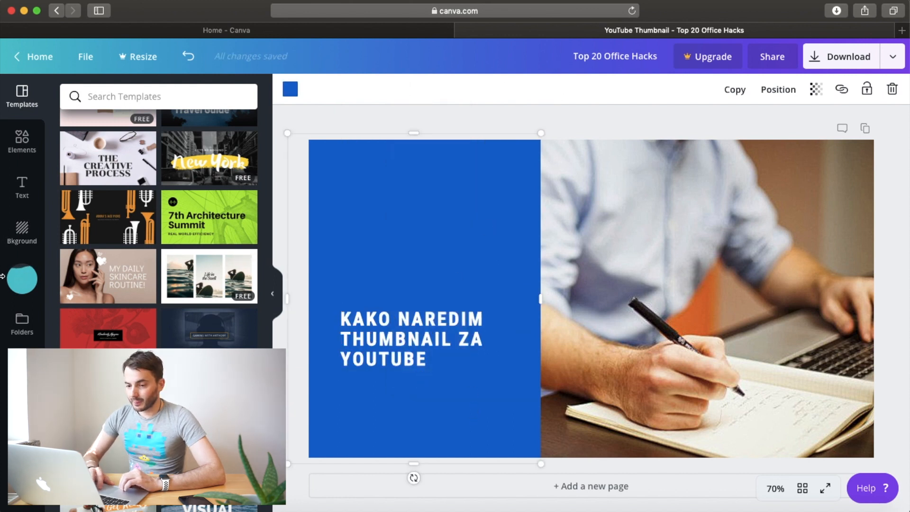
# Step: Check the upload progress of the new photo among the uploaded images, and return to the templates
pyautogui.click(26, 283)
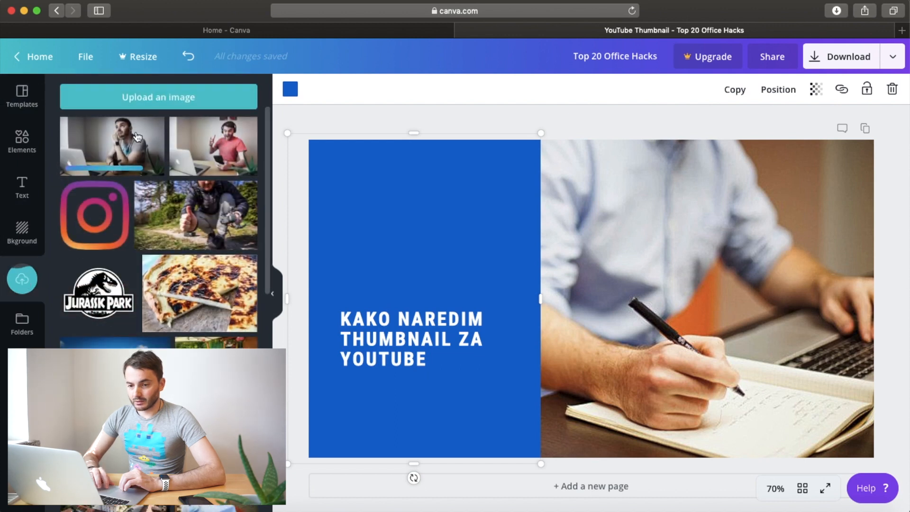
pyautogui.click(27, 313)
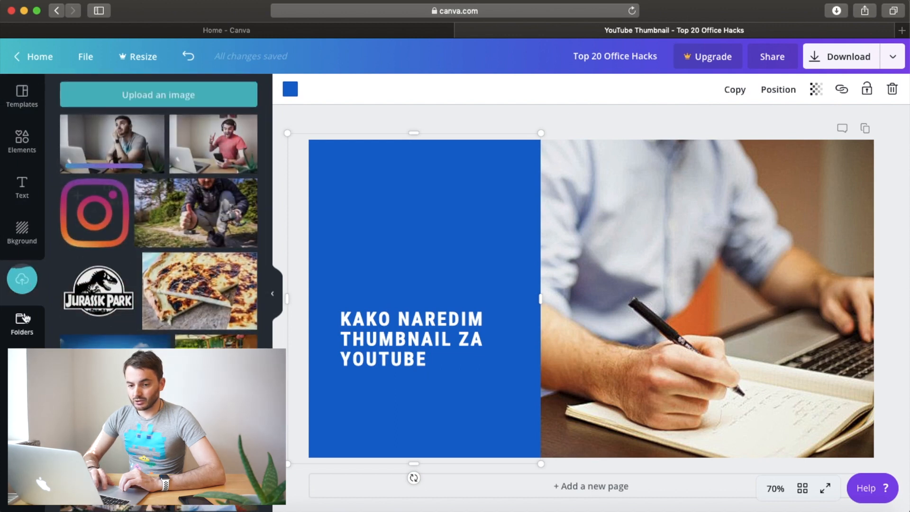
pyautogui.click(22, 95)
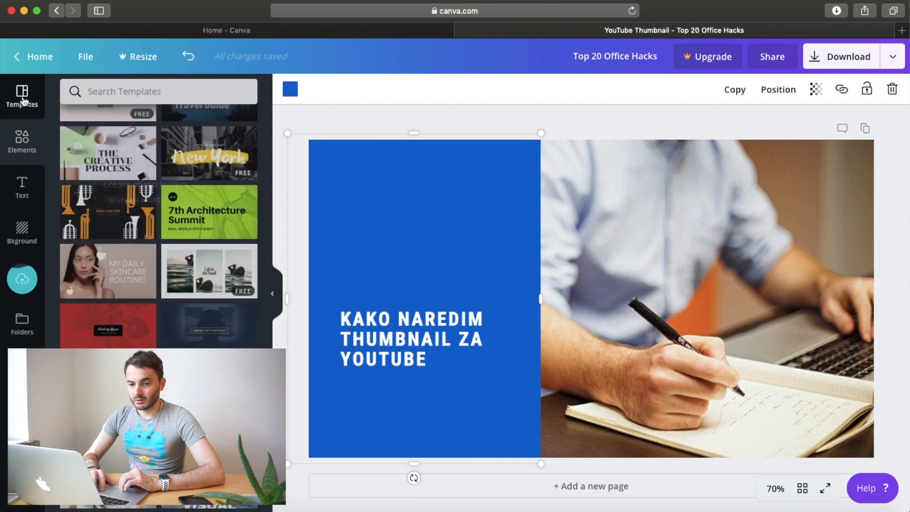
# Step: Delete the template's stock photo of the man writing and insert the uploaded photo of the man looking up beside the laptop
pyautogui.click(410, 316)
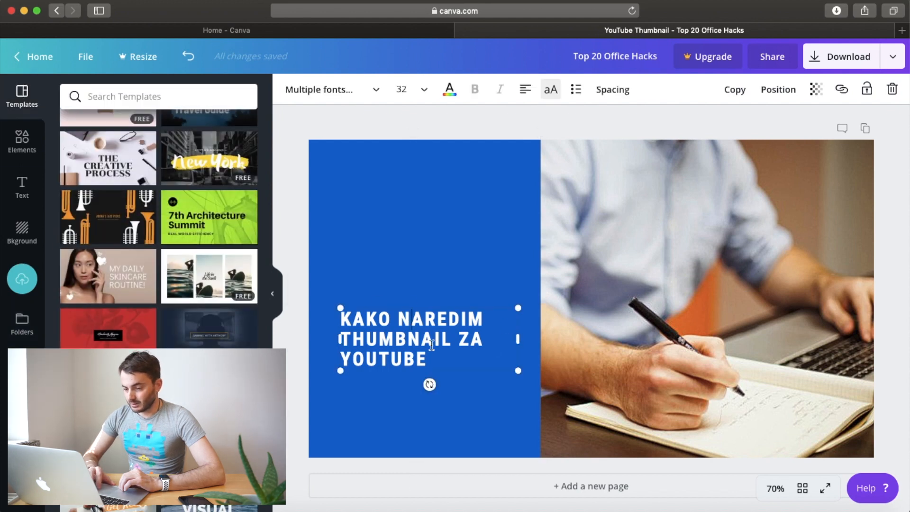
pyautogui.click(441, 362)
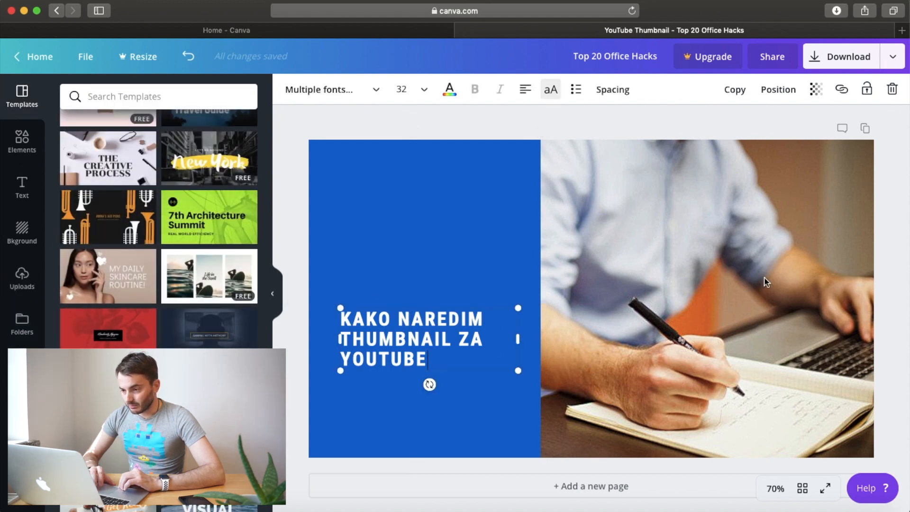
pyautogui.click(733, 328)
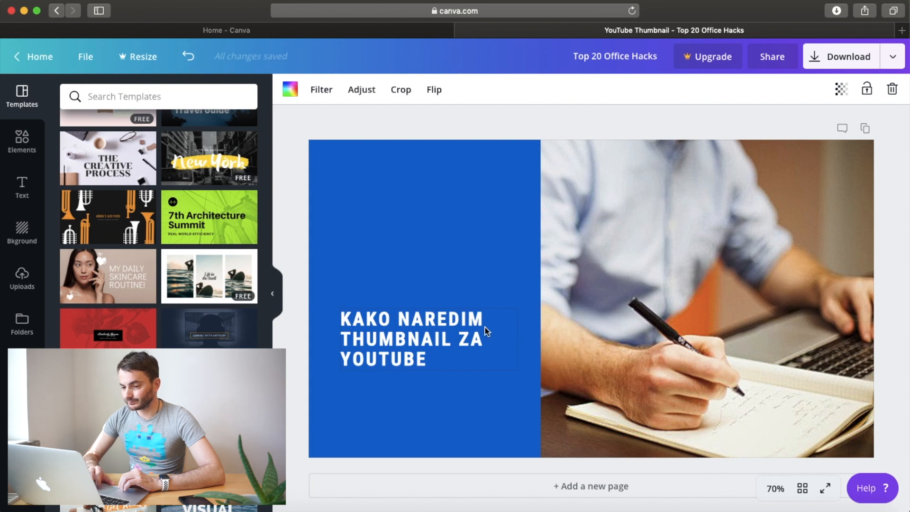
pyautogui.click(29, 279)
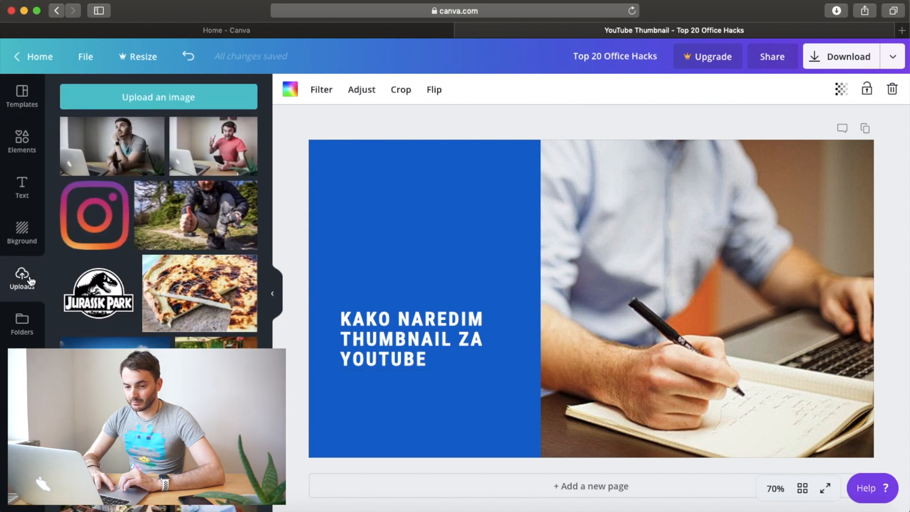
pyautogui.click(894, 95)
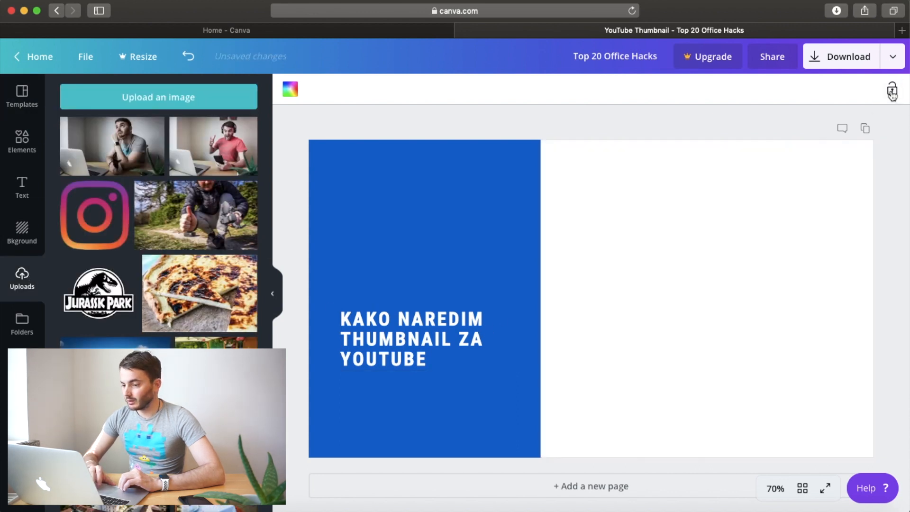
pyautogui.click(122, 148)
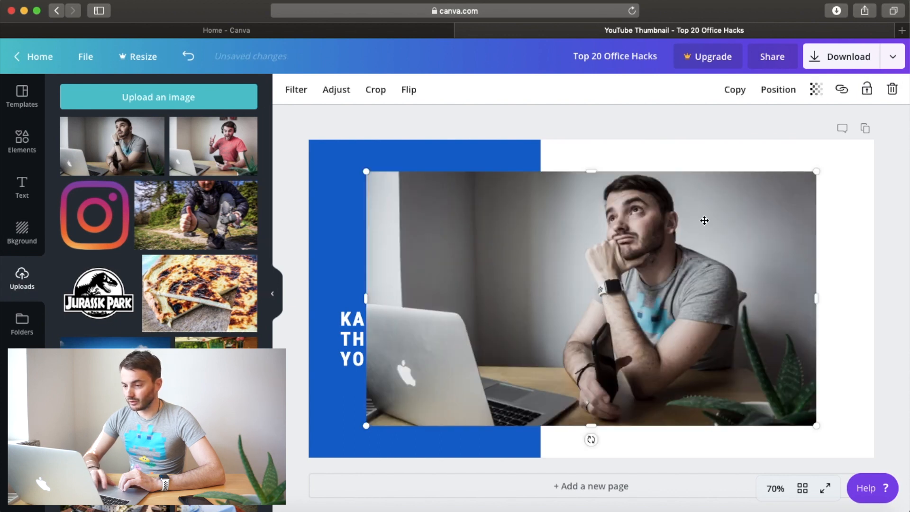
# Step: Send the inserted photo backward behind the headline and the blue panel, and enlarge it to fill the whole page
pyautogui.click(783, 95)
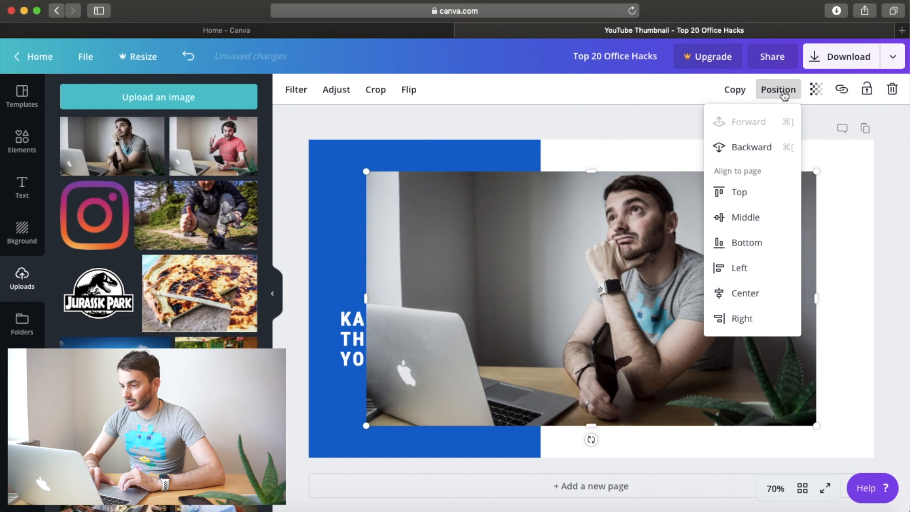
pyautogui.click(759, 152)
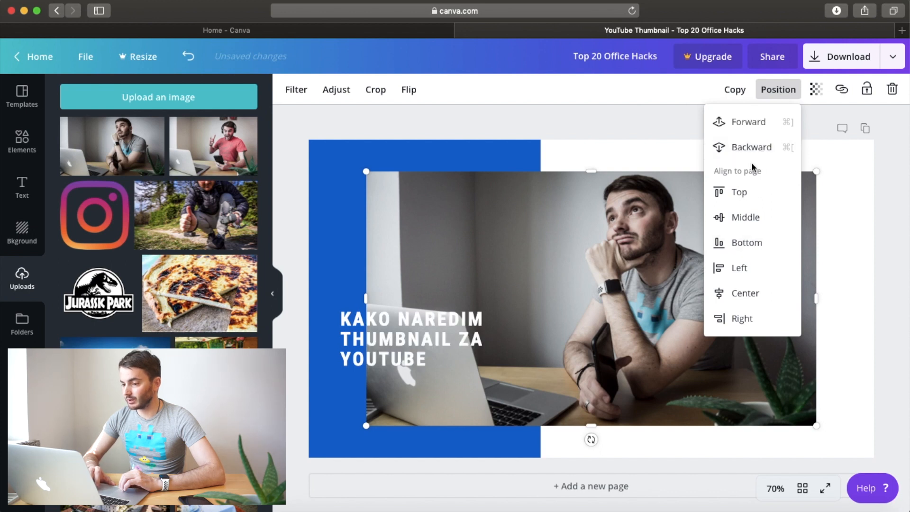
pyautogui.click(749, 148)
pyautogui.moveTo(662, 219); pyautogui.dragTo(720, 191)
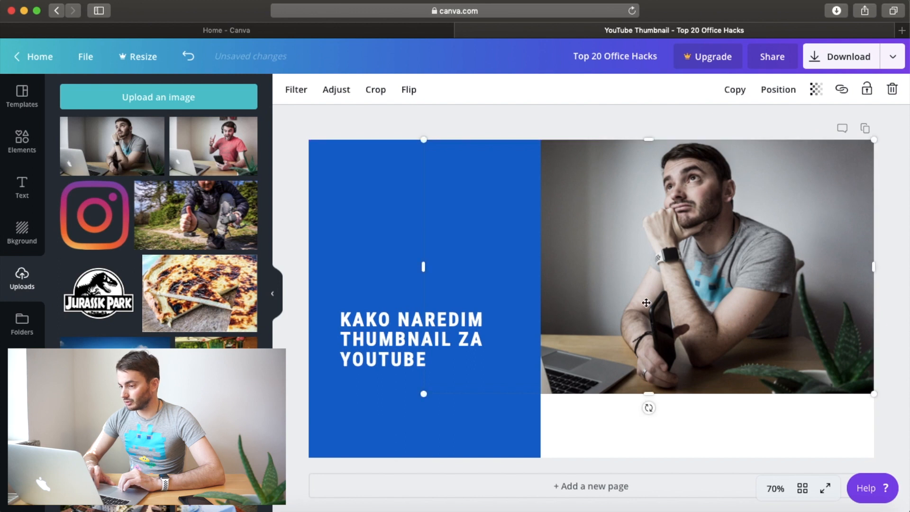
pyautogui.moveTo(408, 402); pyautogui.dragTo(300, 449)
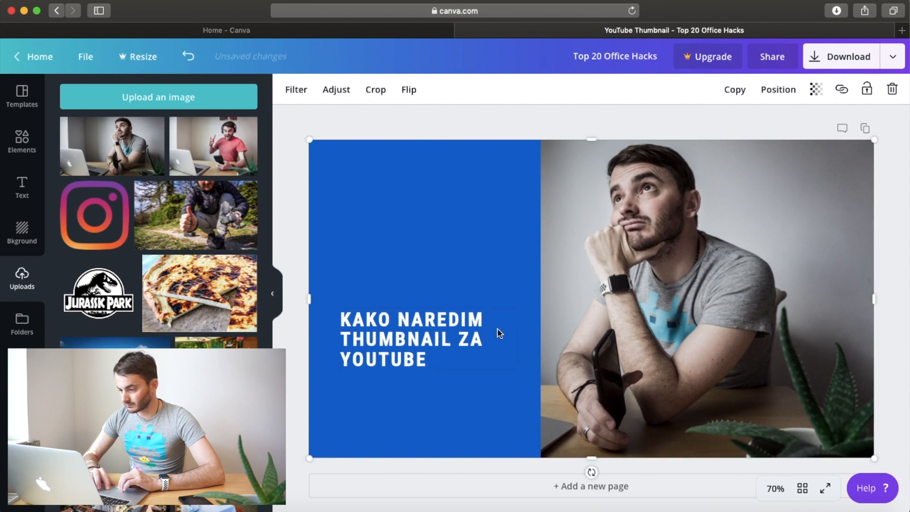
# Step: Set the transparency of the blue panel to 70
pyautogui.click(484, 257)
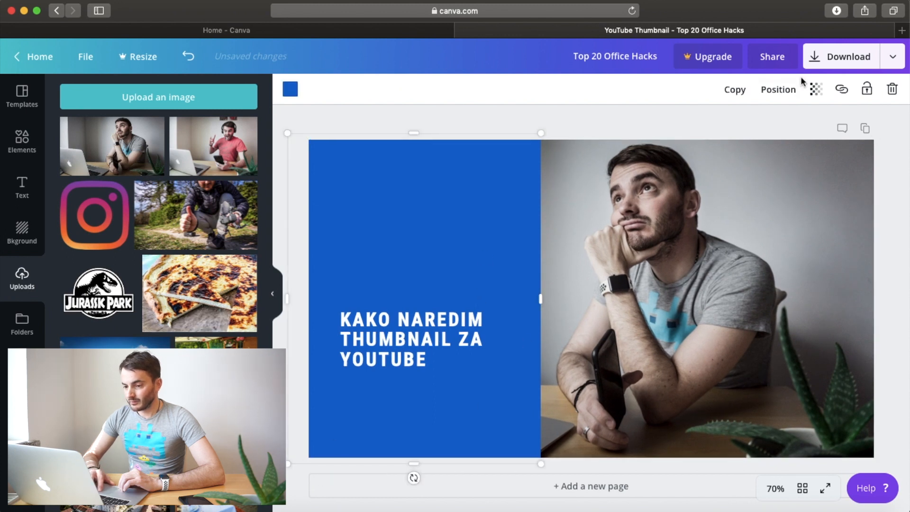
pyautogui.click(816, 91)
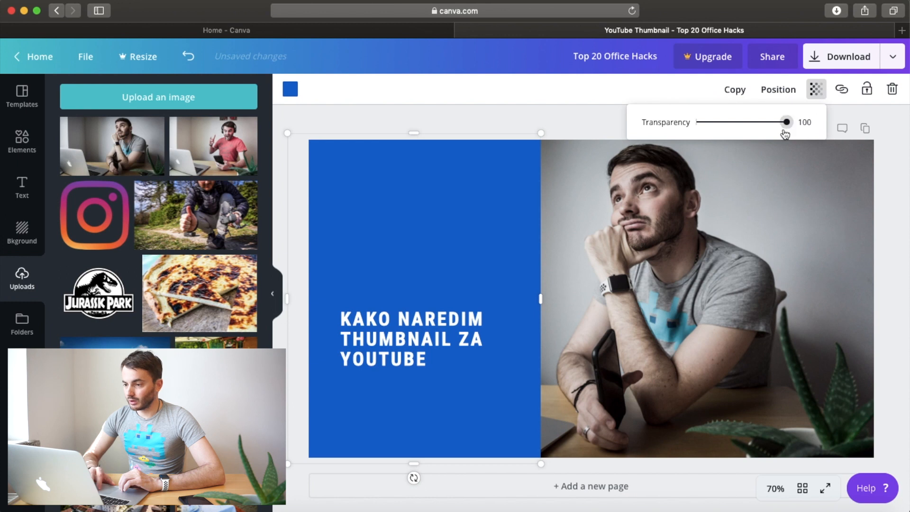
pyautogui.moveTo(787, 124); pyautogui.dragTo(759, 125)
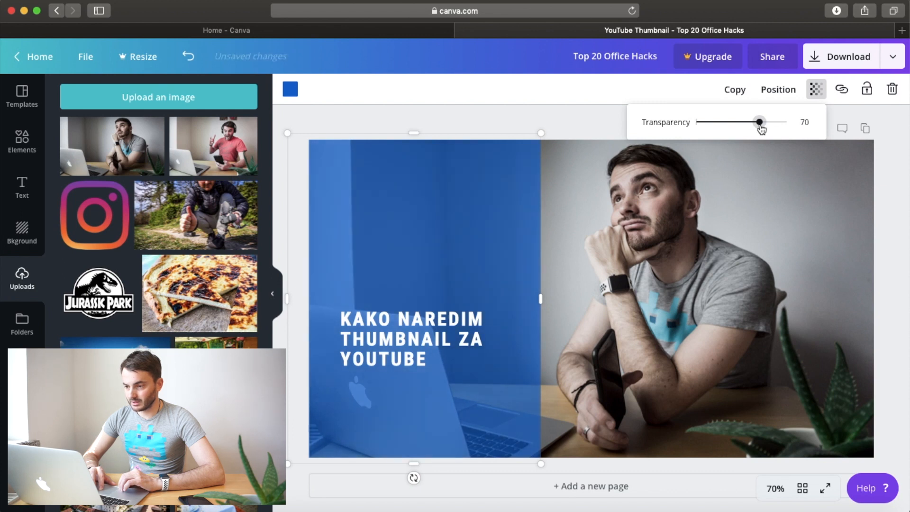
# Step: Move the headline up on the blue panel and enlarge it to a font size of about 48.6
pyautogui.click(450, 355)
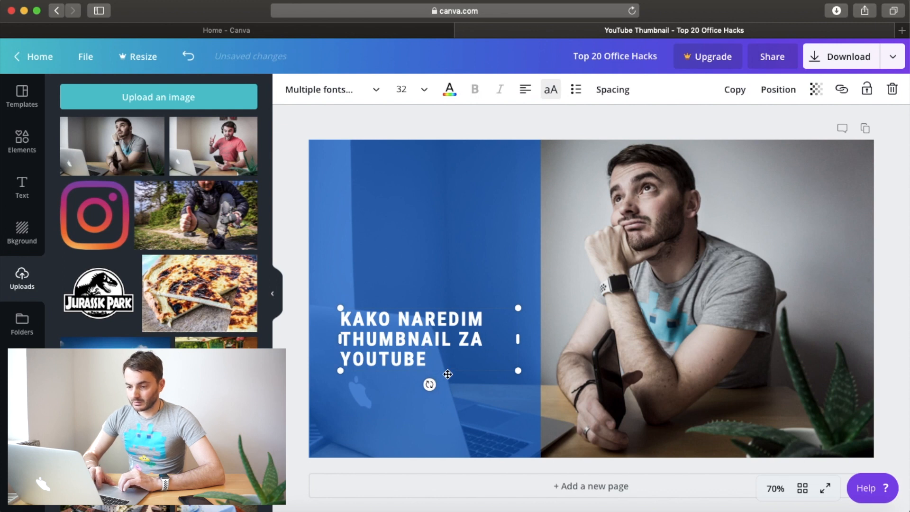
pyautogui.moveTo(448, 374); pyautogui.dragTo(447, 335)
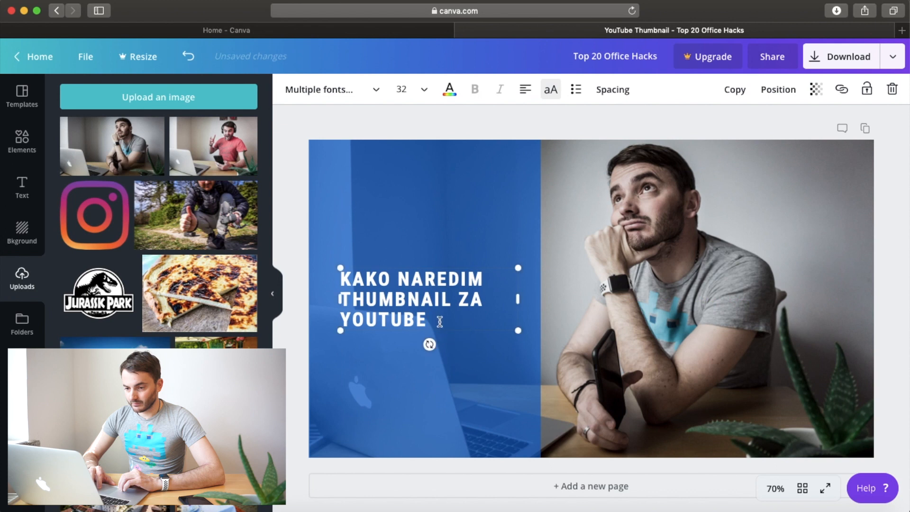
pyautogui.moveTo(517, 266); pyautogui.dragTo(525, 99)
pyautogui.moveTo(462, 310); pyautogui.dragTo(351, 258)
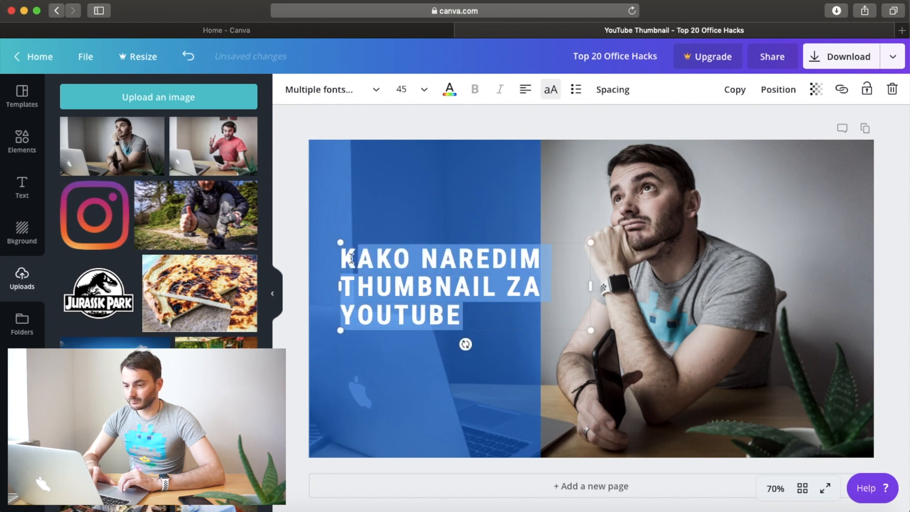
pyautogui.moveTo(338, 330); pyautogui.dragTo(320, 338)
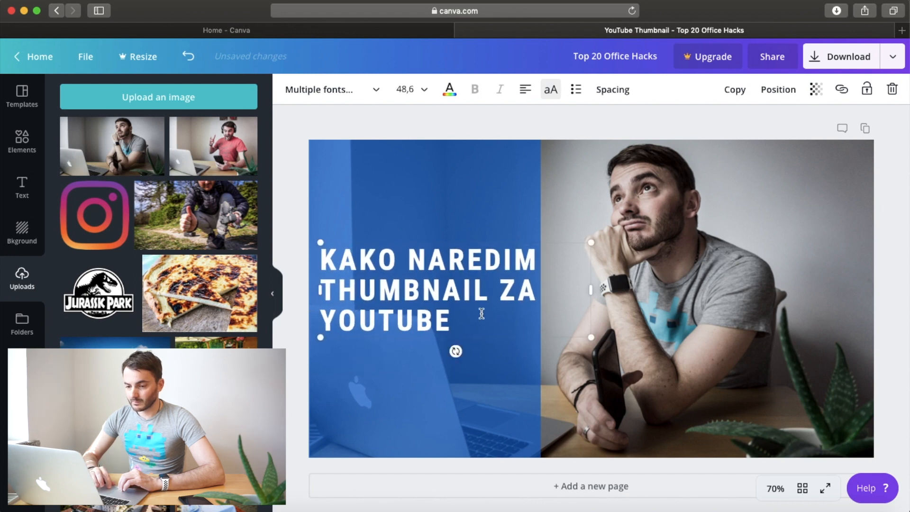
# Step: Center-align the headline text and center the text box on the blue panel
pyautogui.click(525, 90)
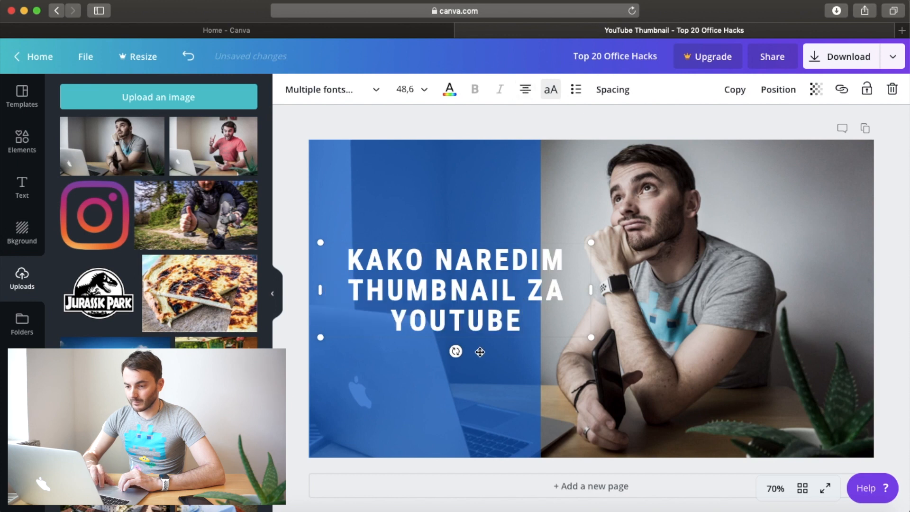
pyautogui.moveTo(480, 352); pyautogui.dragTo(447, 357)
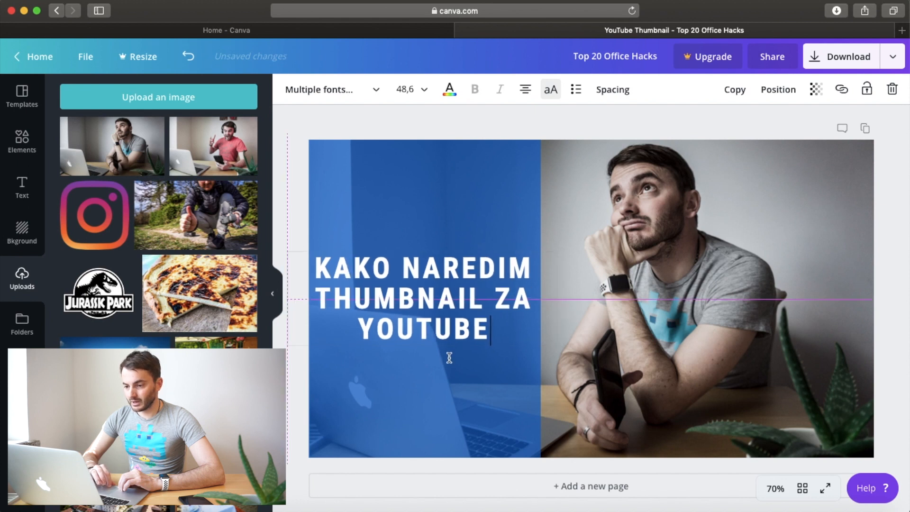
pyautogui.moveTo(449, 358)
pyautogui.mouseDown()
pyautogui.moveTo(447, 309)
pyautogui.moveTo(444, 359)
pyautogui.mouseUp()
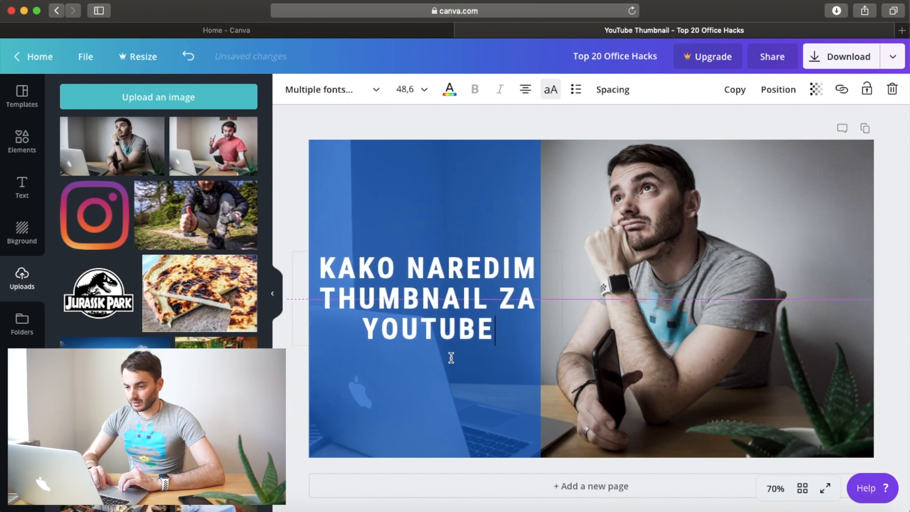
pyautogui.moveTo(450, 357); pyautogui.dragTo(450, 358)
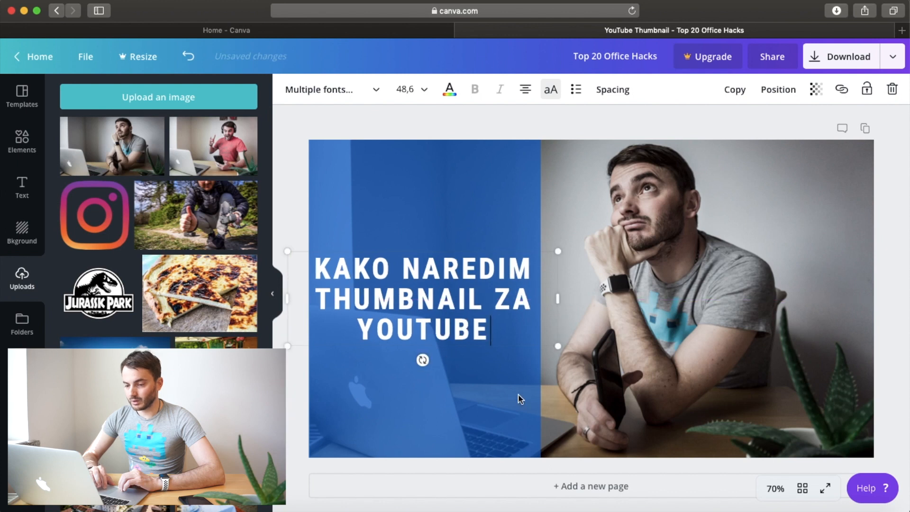
pyautogui.click(592, 229)
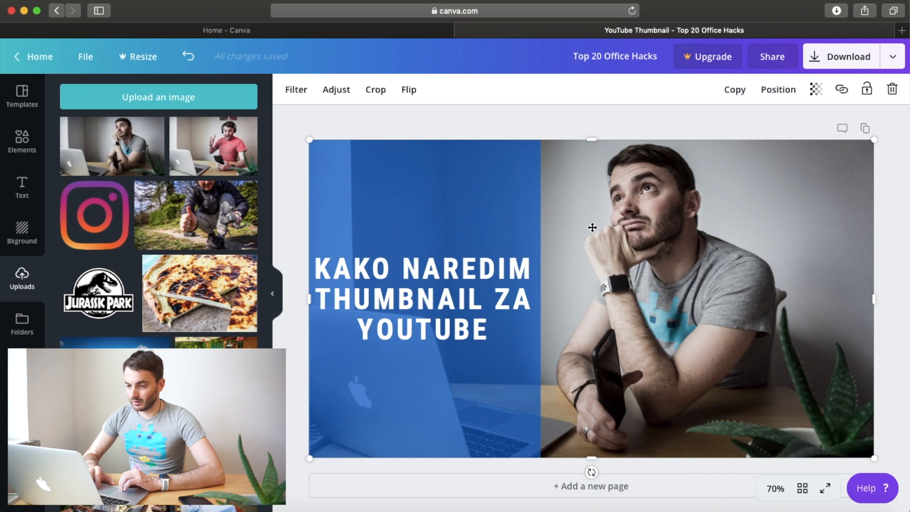
# Step: Change the color of the blue panel behind the headline to the default red
pyautogui.click(506, 169)
pyautogui.click(291, 89)
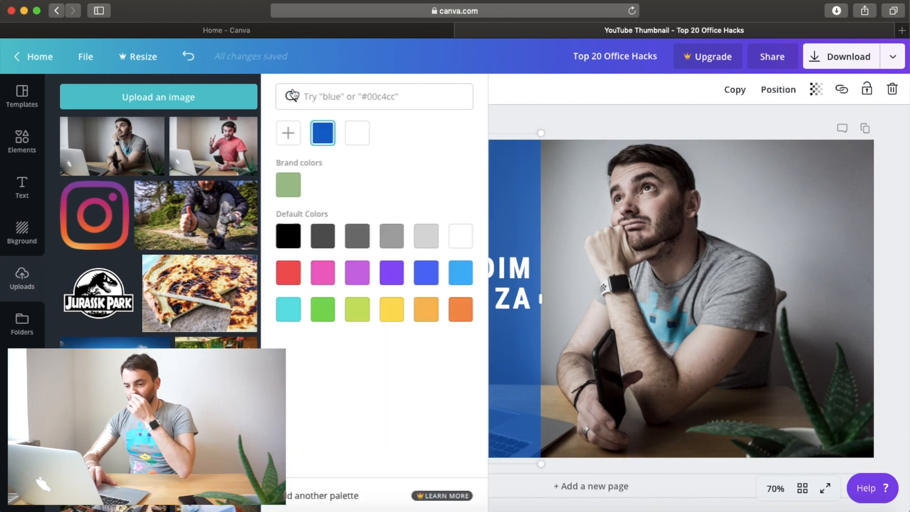
pyautogui.click(73, 273)
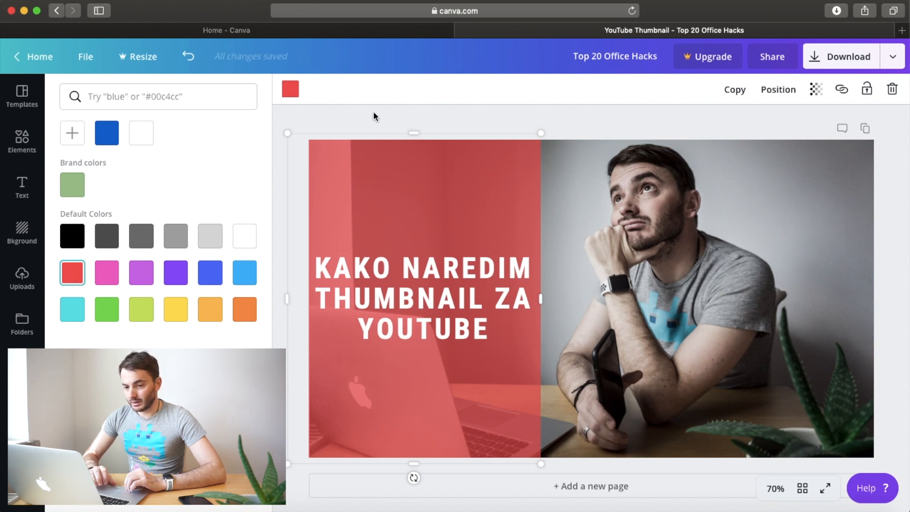
pyautogui.click(699, 231)
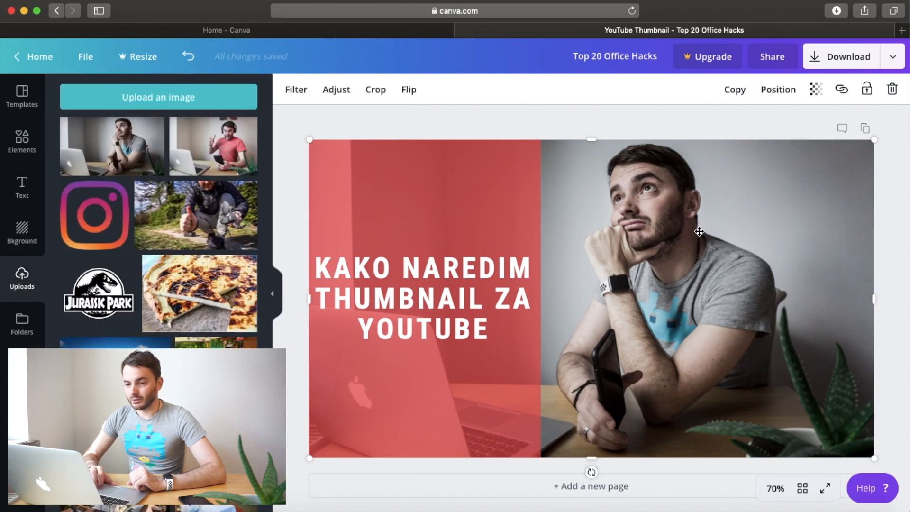
# Step: Download the finished thumbnail as a JPG file
pyautogui.click(855, 62)
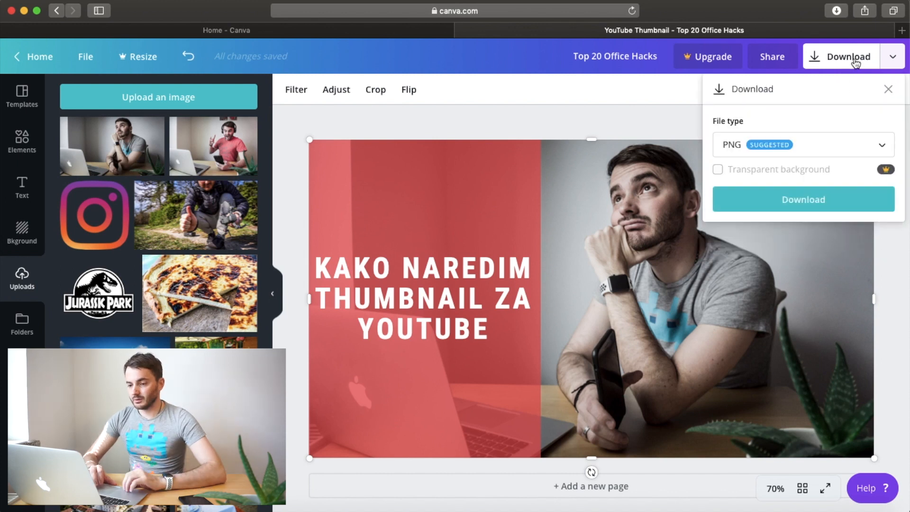
pyautogui.click(849, 147)
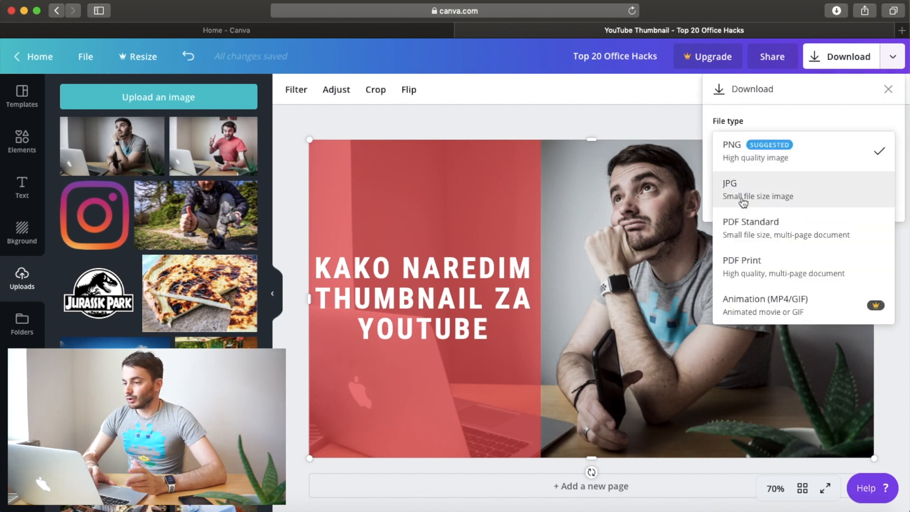
pyautogui.click(809, 196)
pyautogui.click(806, 189)
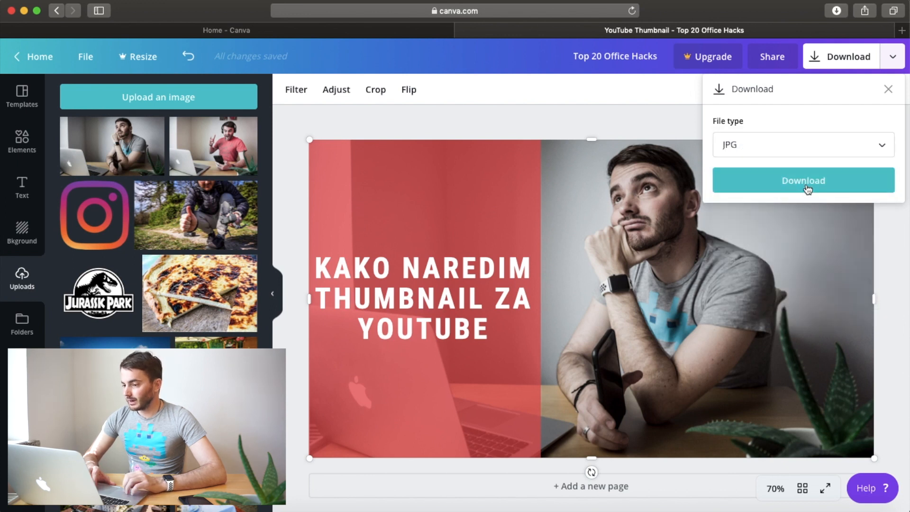